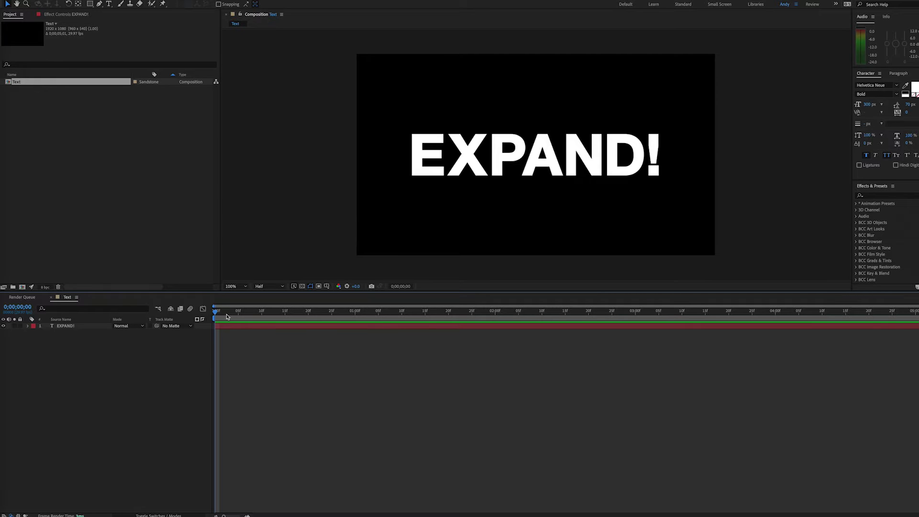
- Select the EXPAND! text layer and show its Position value of 960.0,648.0
left_click(62, 326)
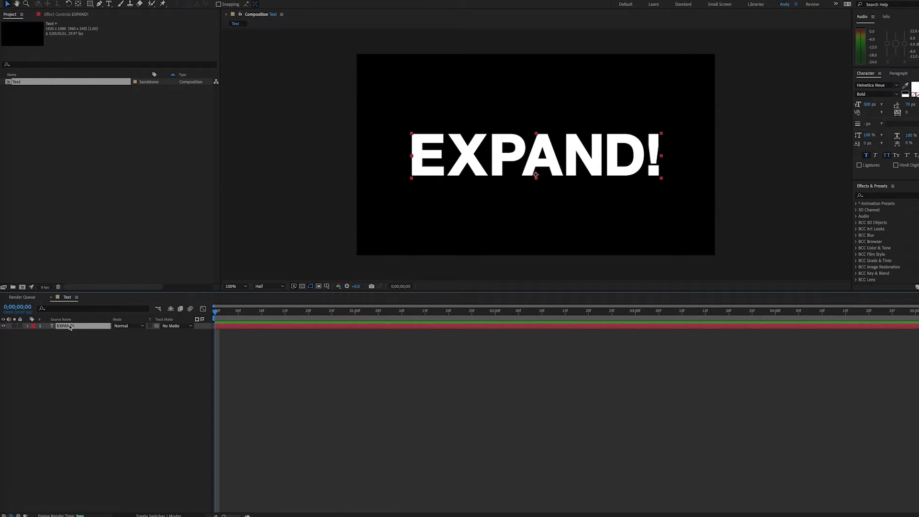
key("p")
- Add a text animator with Position, Opacity and Tracking, setting Tracking Amount to -200
left_click(202, 333)
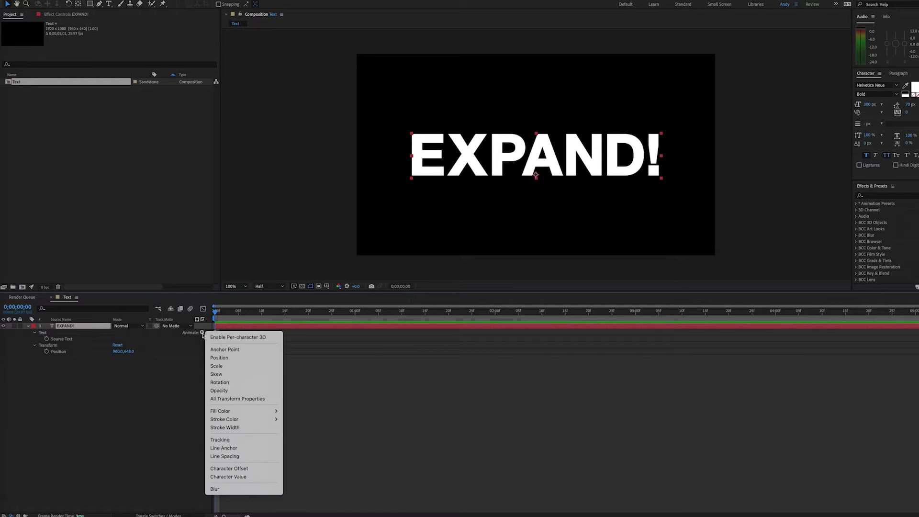
left_click(219, 357)
left_click(202, 345)
mouse_move(218, 345)
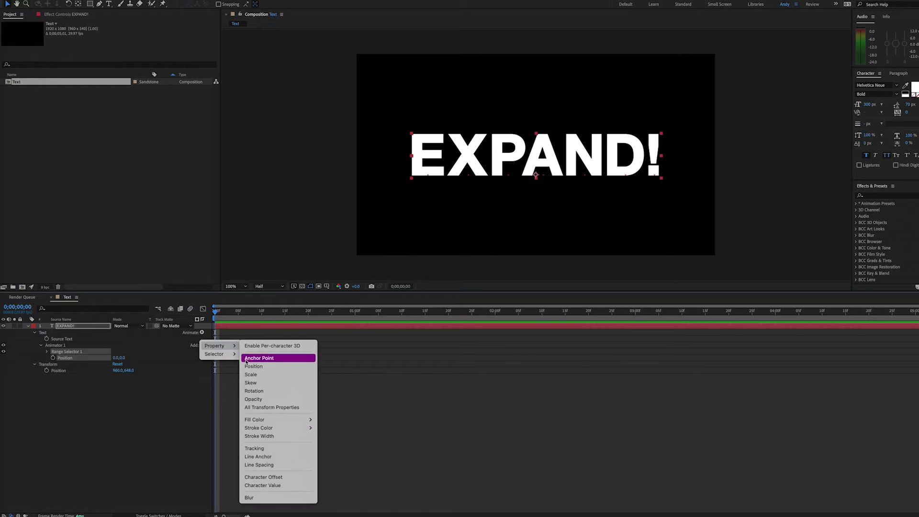
left_click(252, 398)
left_click(202, 345)
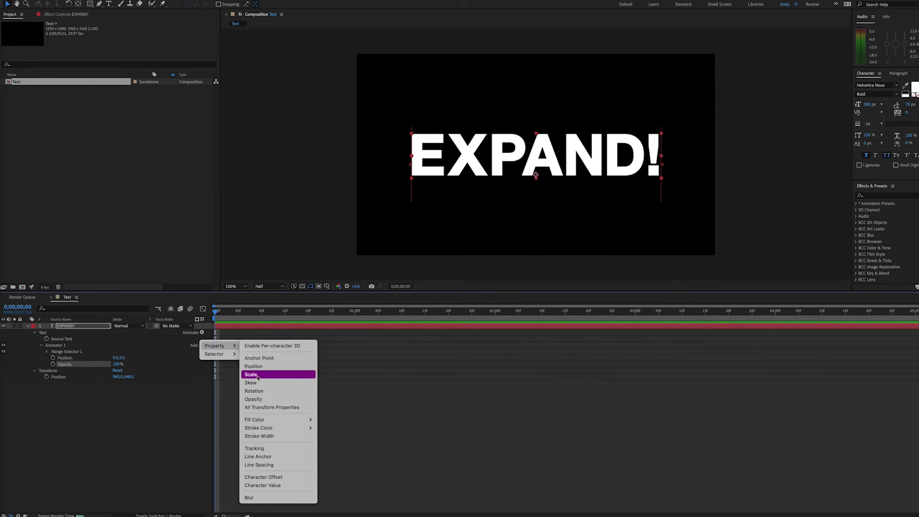
left_click(255, 448)
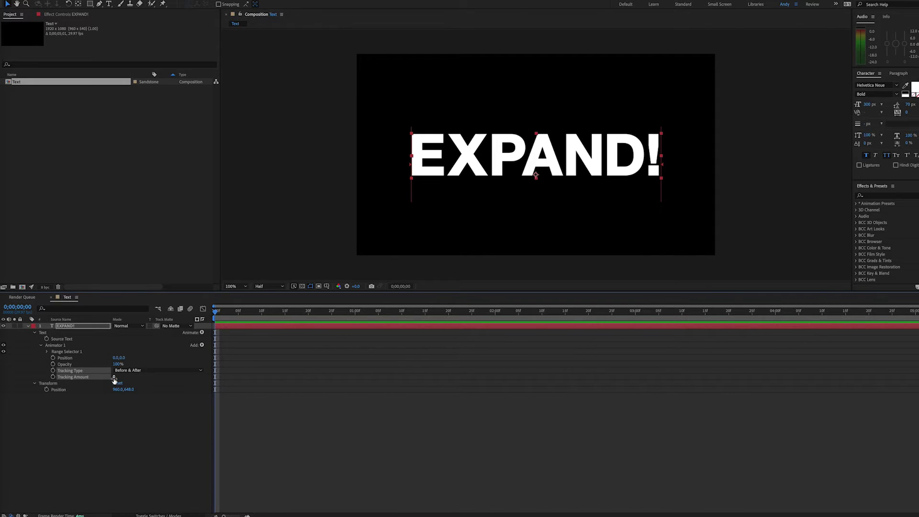
left_click_drag(115, 380, 39, 377)
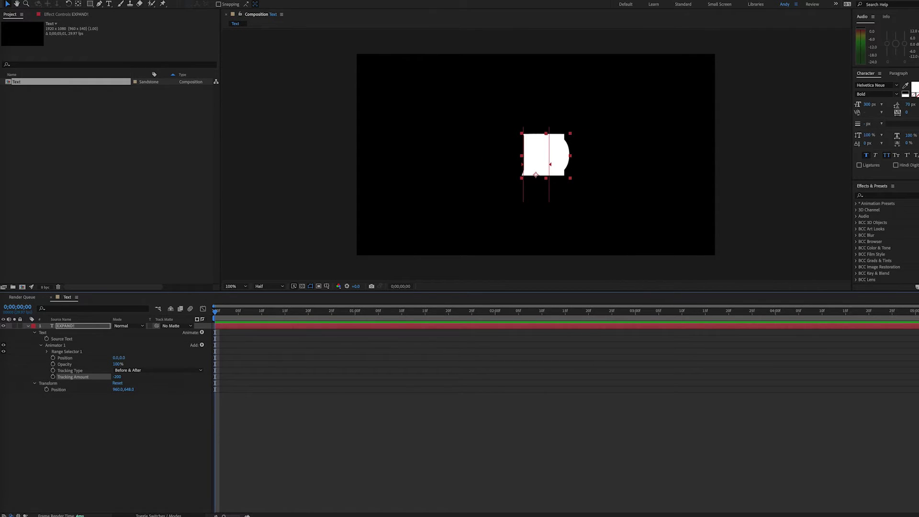
- Keyframe Range Selector Start at 0% on frame 0 and 100% on frame 8
left_click(47, 352)
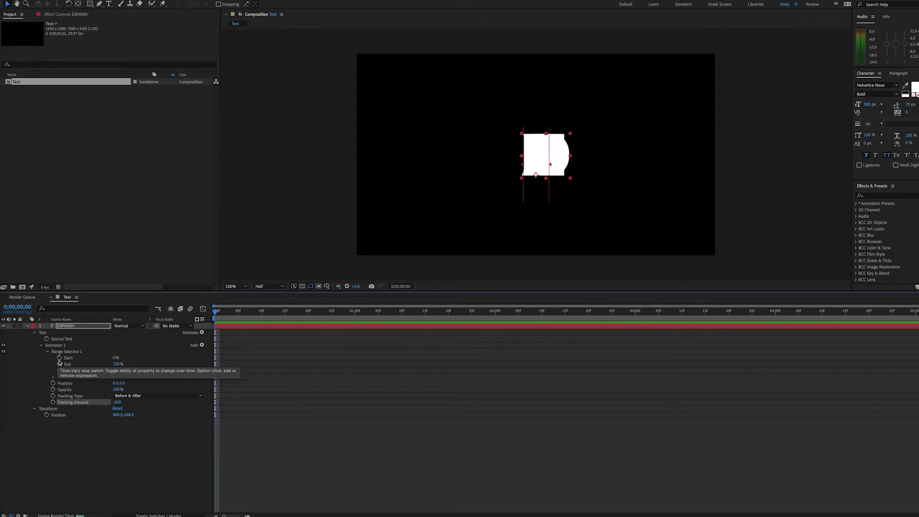
left_click(59, 358)
key("Page_Down")
key("Page_Down")
key("Page_Down")
key("Page_Down")
key("Page_Down")
key("Page_Down")
key("Page_Down")
key("Page_Down")
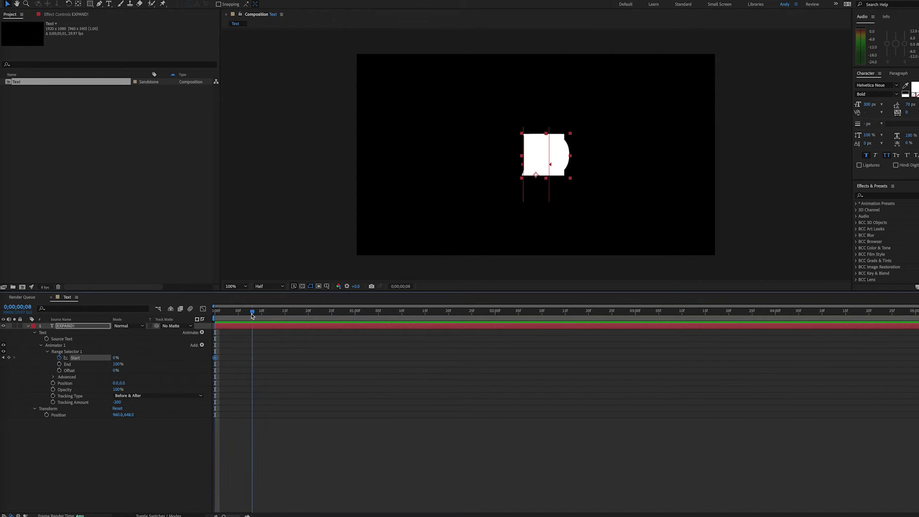
left_click(114, 359)
type("100")
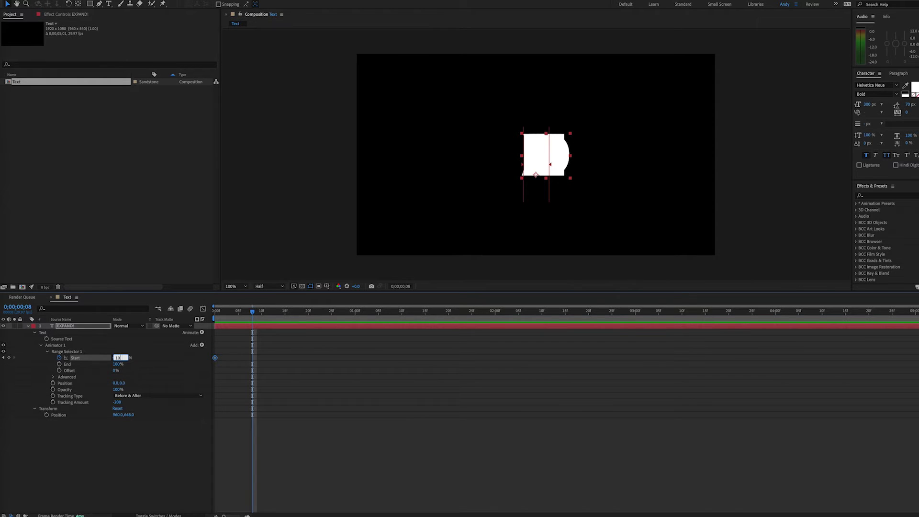
key("Return")
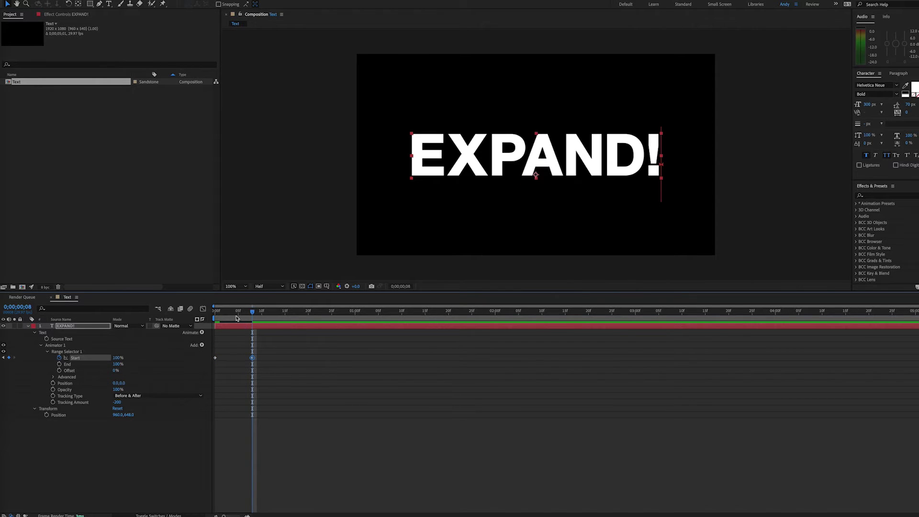
- Play back the expansion from the first frame and scrub to frame 8
key("Home")
key("space")
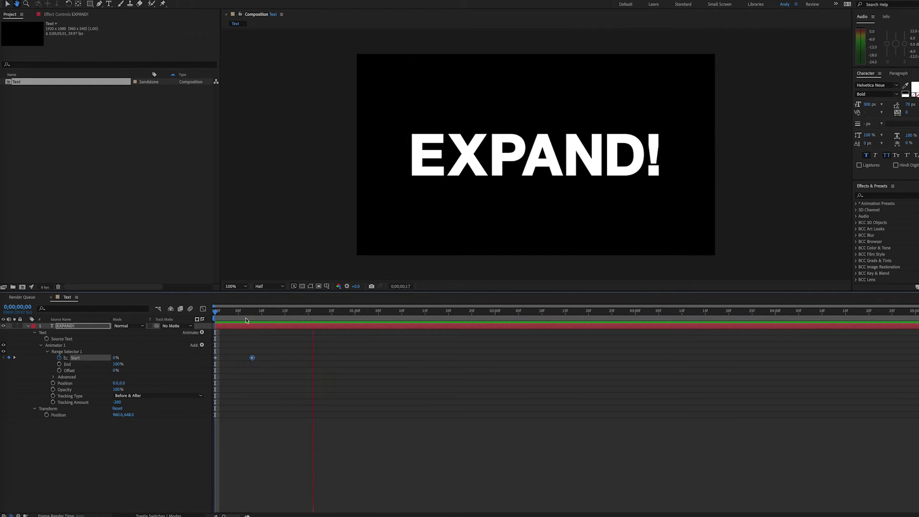
left_click_drag(246, 315, 252, 317)
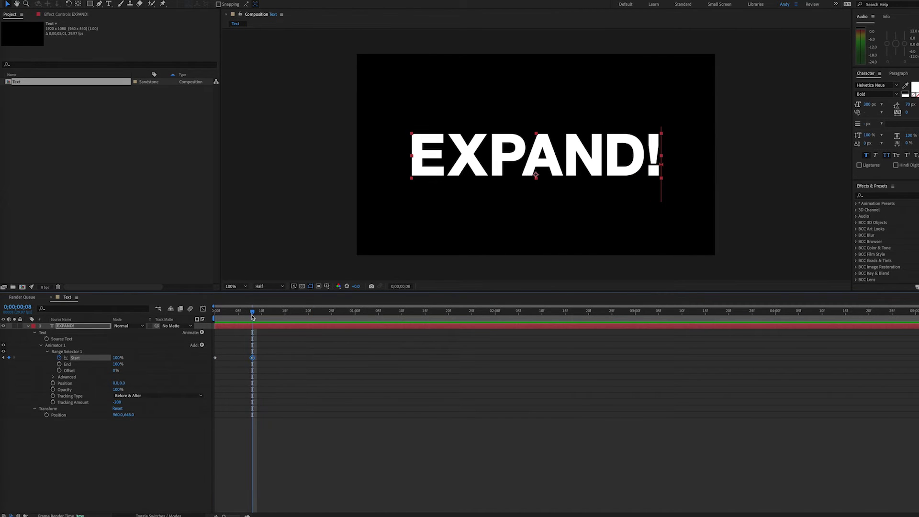
key("Home")
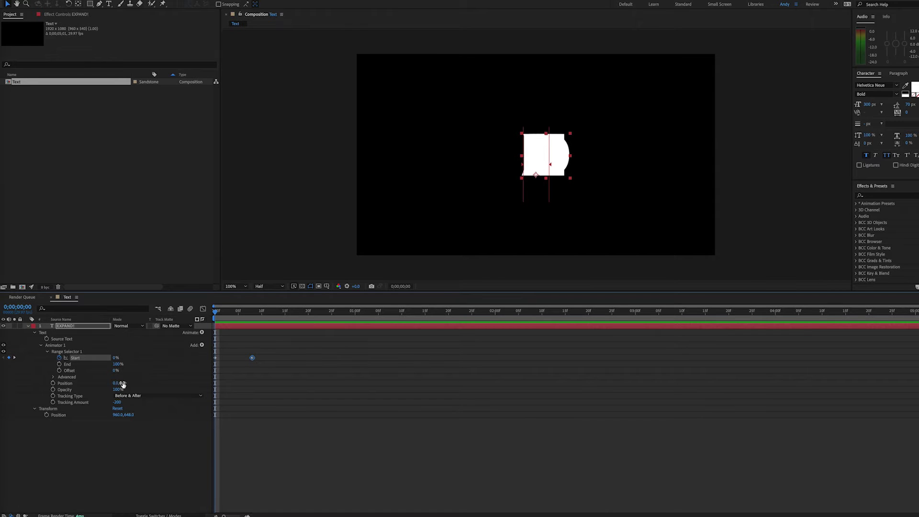
- Set the animator Position's vertical offset to 250 and preview the rise
left_click(123, 383)
type("250")
key("Return")
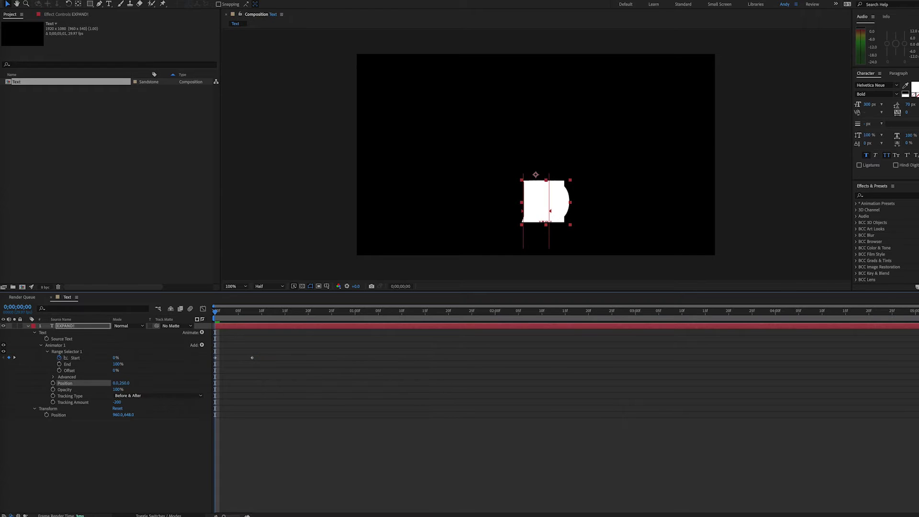
key("space")
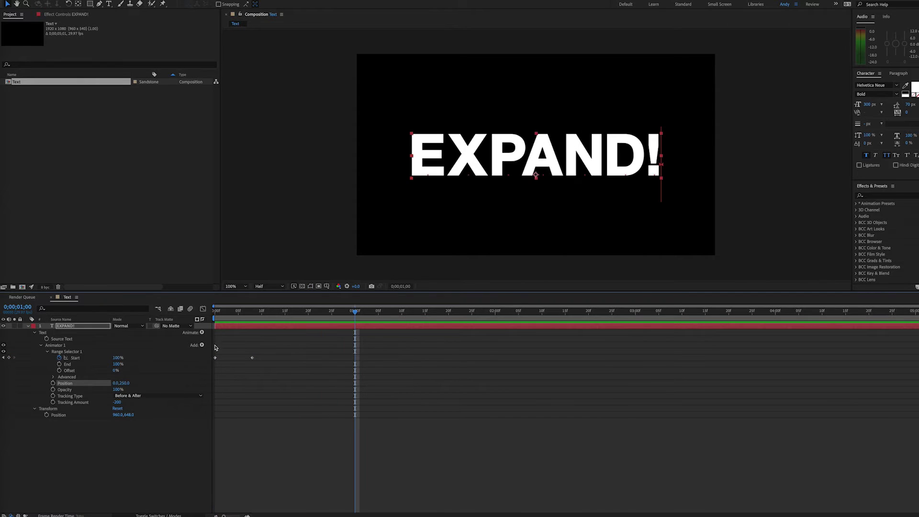
left_click_drag(216, 314, 240, 321)
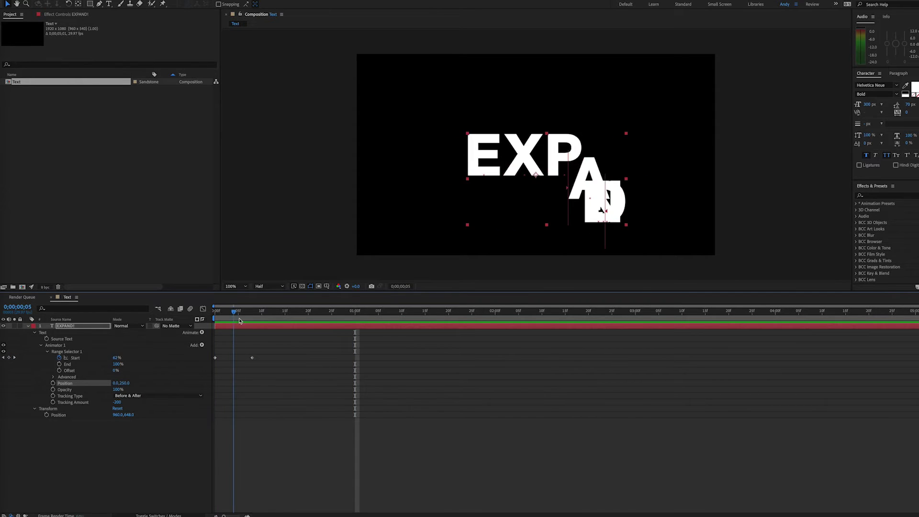
key("space")
key("space")
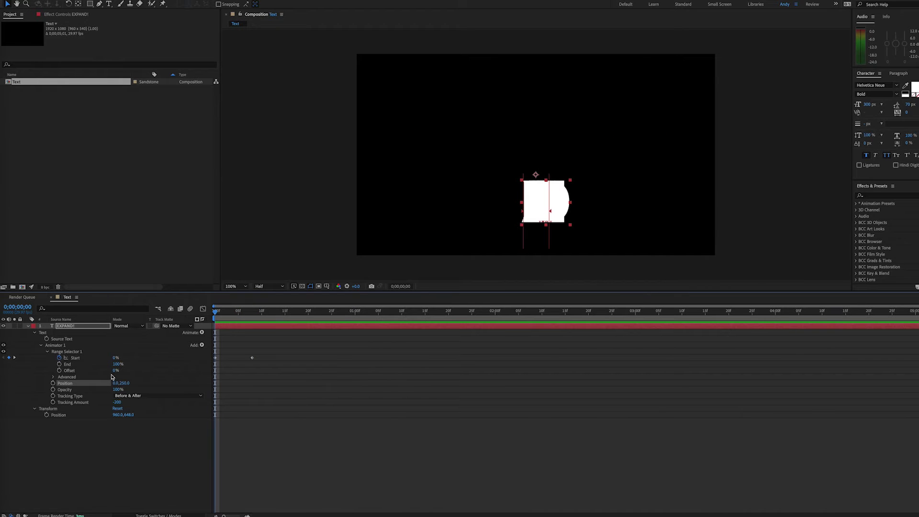
- Set the animator Opacity to 0% and preview the fade-in
left_click(116, 389)
type("0")
key("Return")
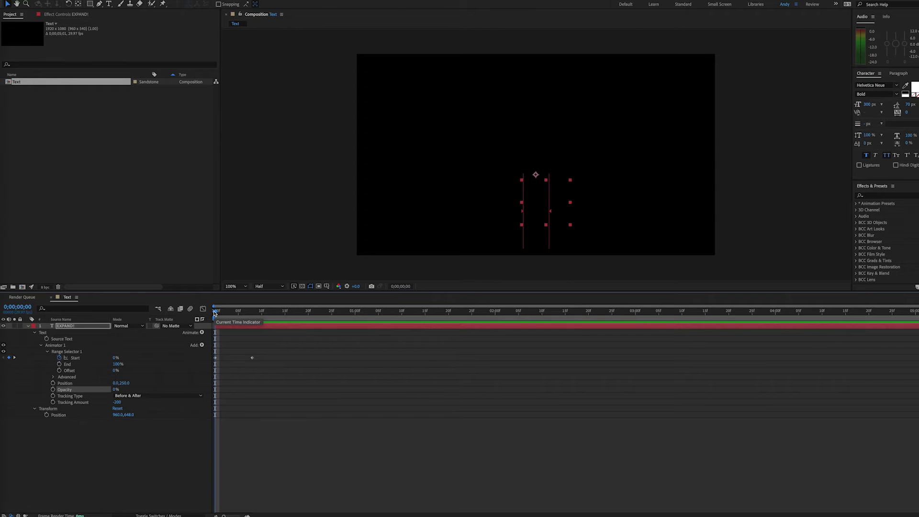
key("space")
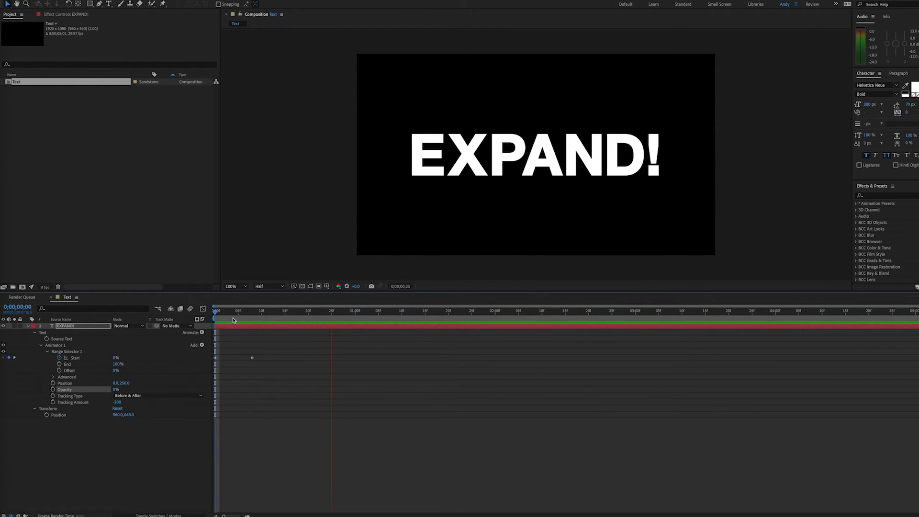
key("space")
key("Page_Down")
key("Page_Down")
key("Page_Down")
key("Page_Down")
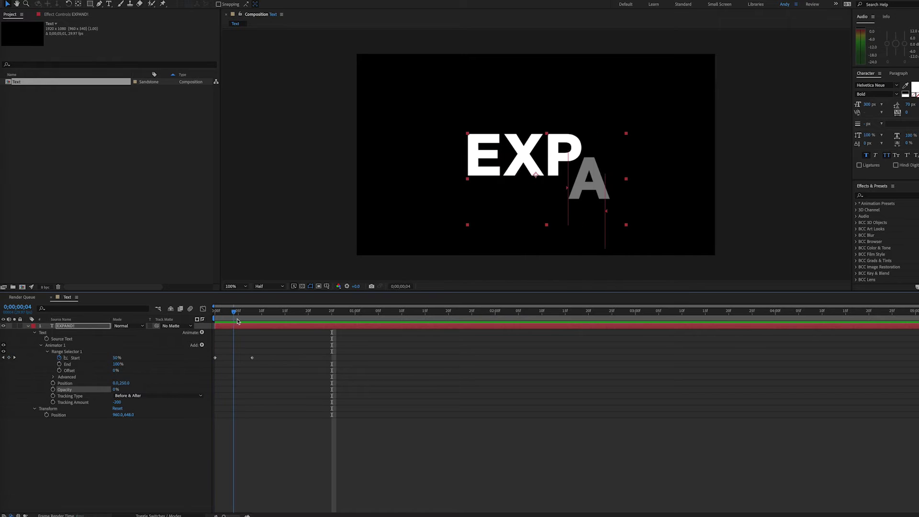
key("space")
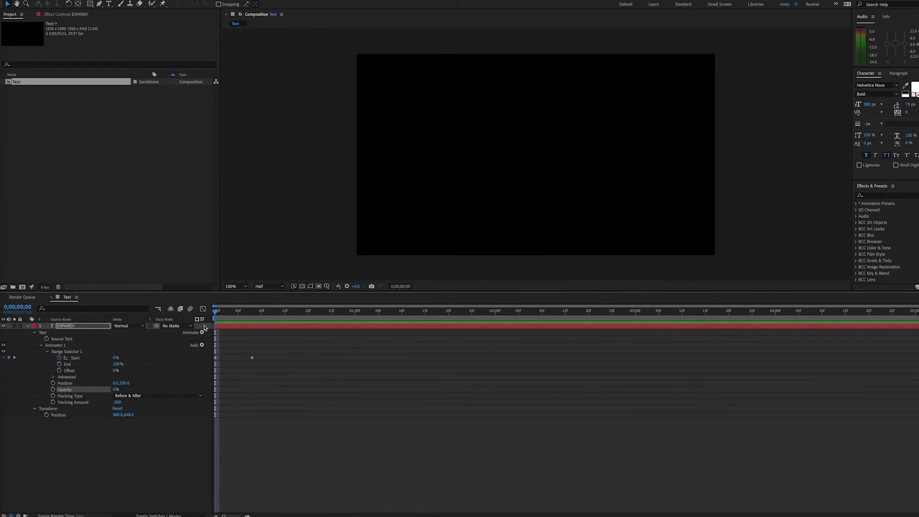
- Drag the 100% Start keyframe later to frame 15
left_click_drag(252, 358, 285, 358)
key("space")
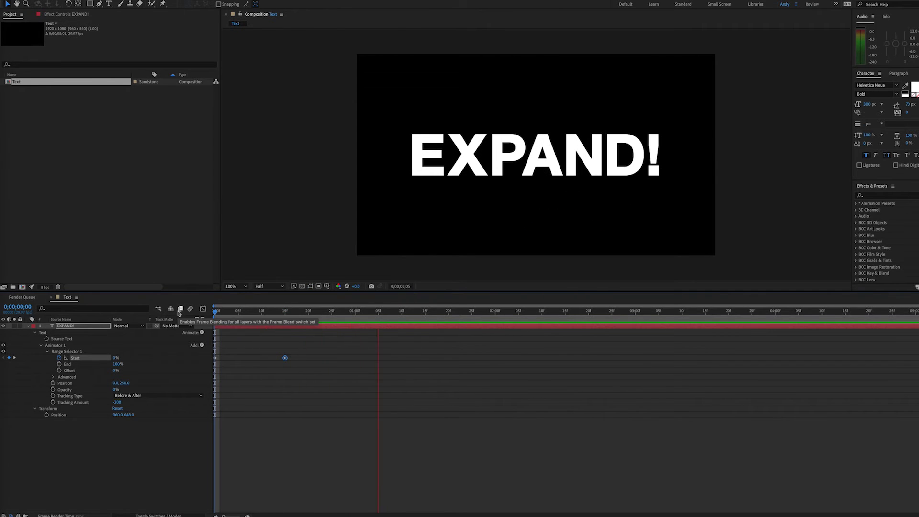
key("space")
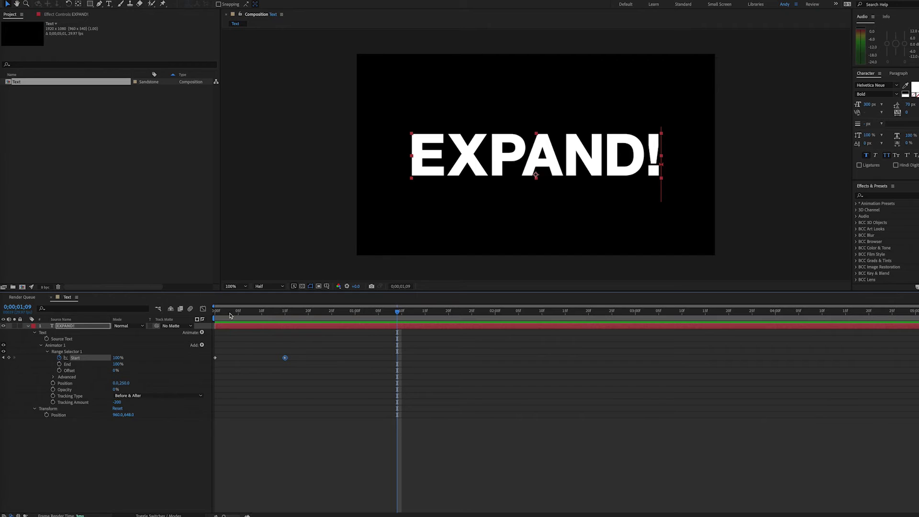
- Replay the text animation from the beginning
key("Home")
key("space")
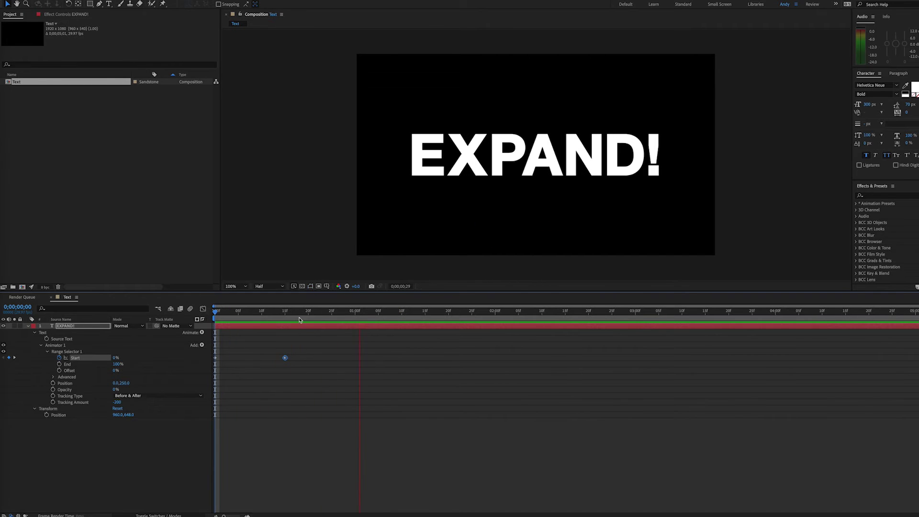
key("space")
- Move the last Start keyframe to frame 20 and scrub through the slower reveal
left_click(309, 316)
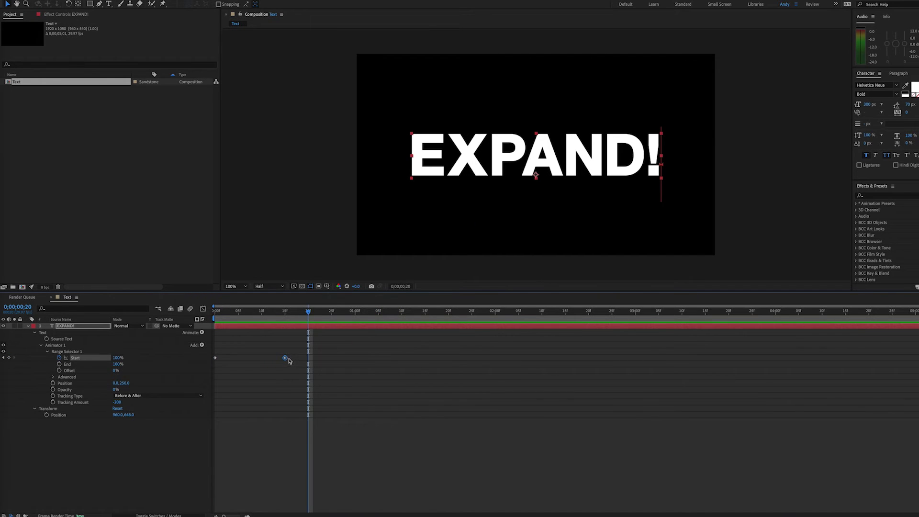
left_click_drag(285, 358, 309, 362)
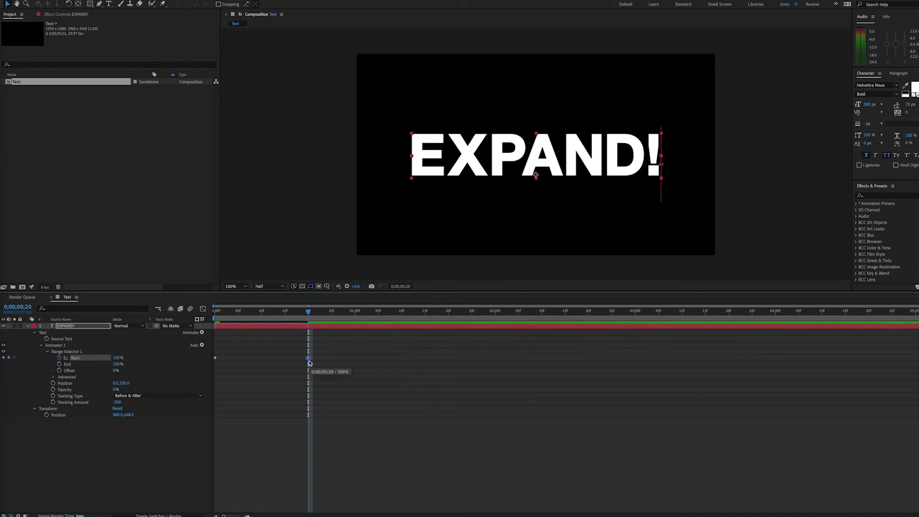
left_click(295, 320)
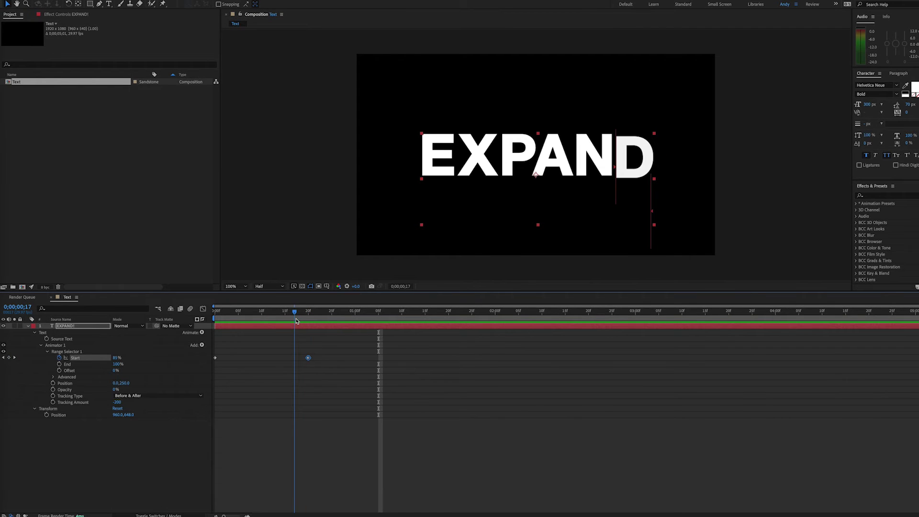
mouse_move(295, 320)
left_mouse_down()
mouse_move(199, 319)
mouse_move(312, 320)
left_mouse_up()
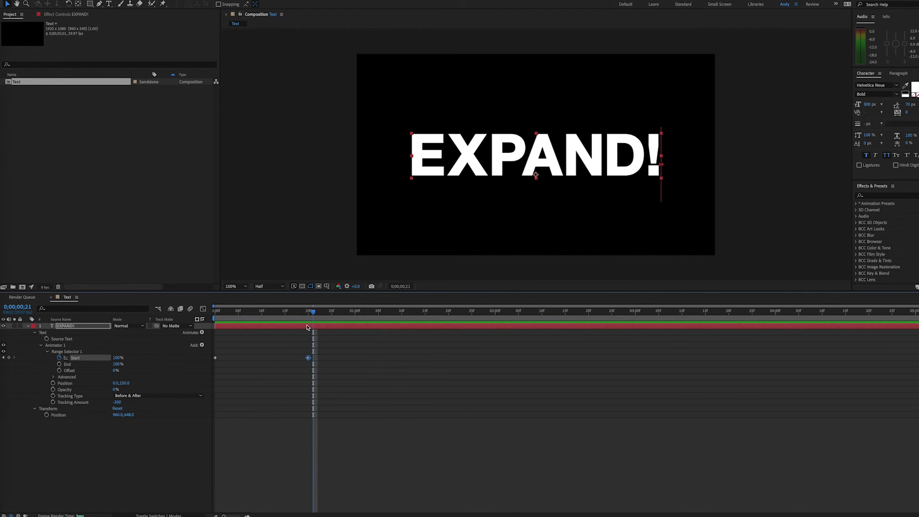
left_click(309, 349)
- Apply Easy Ease to both Range Selector Start keyframes
left_click_drag(318, 362, 211, 355)
right_click(215, 358)
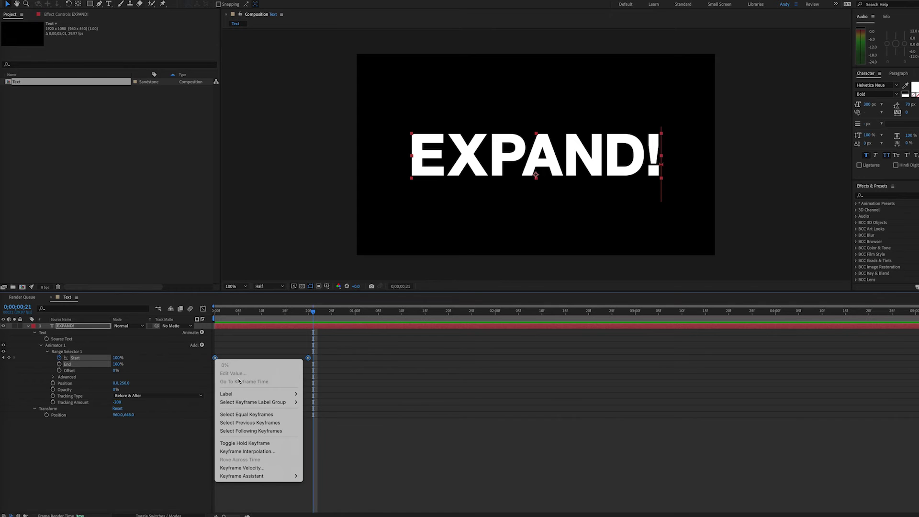
mouse_move(286, 476)
left_click(343, 463)
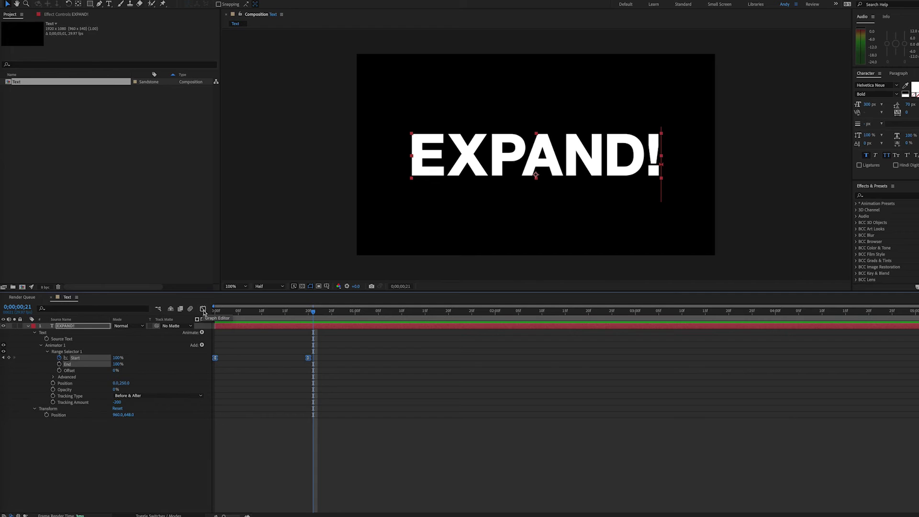
- Show the Start keyframes in the Graph Editor's speed graph, arcing near 210 %/sec
left_click(203, 309)
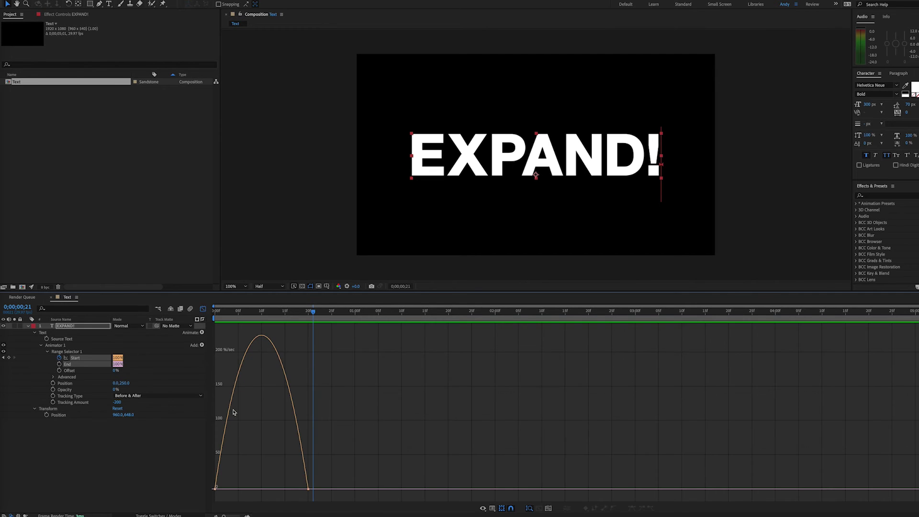
right_click(295, 376)
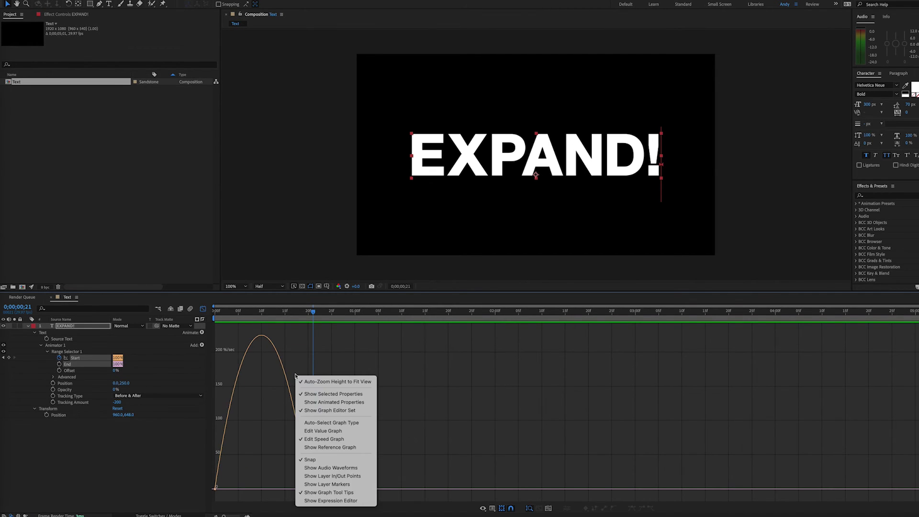
left_click(324, 434)
right_click(294, 383)
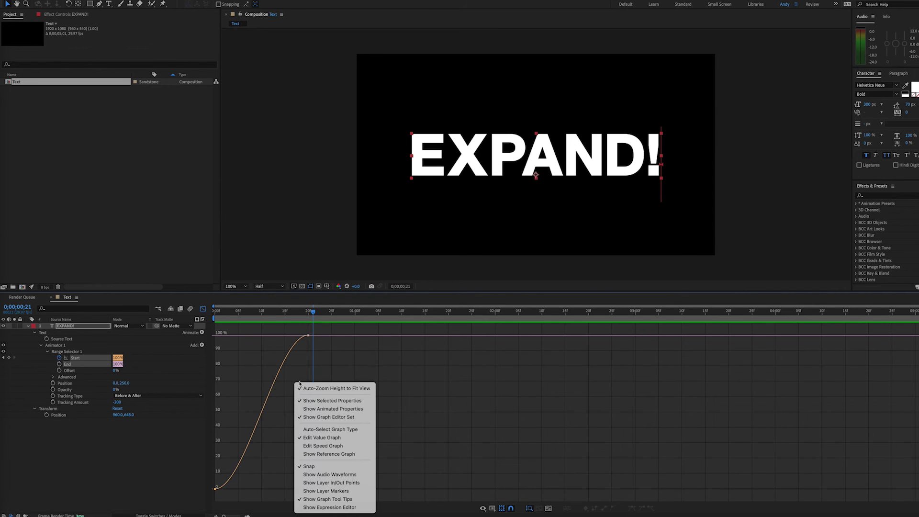
left_click(325, 446)
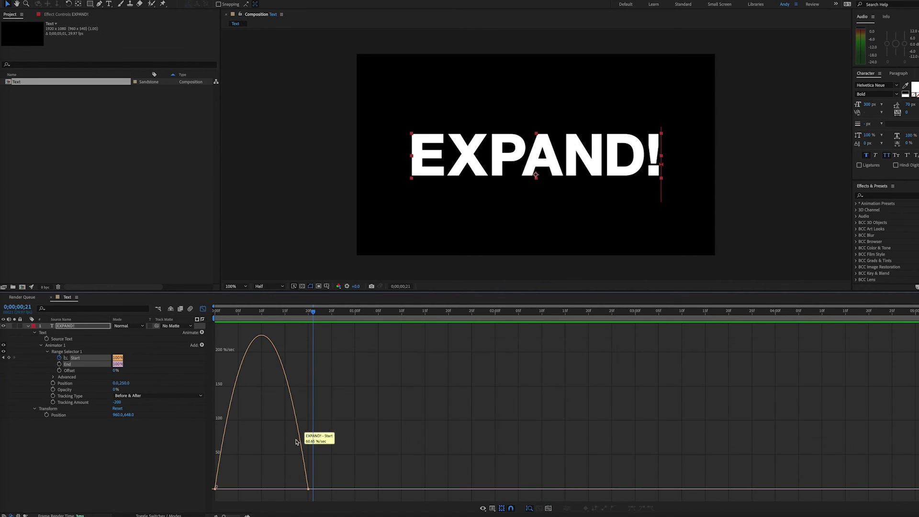
mouse_move(216, 488)
- Stretch the first Start keyframe's influence to about 88%, spiking speed near 3,700 %/sec
left_click(214, 489)
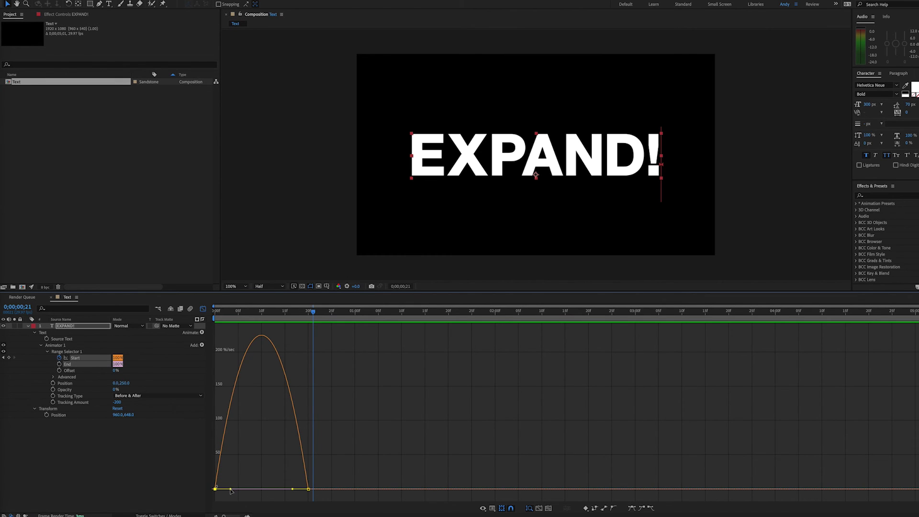
left_click_drag(230, 490, 264, 491)
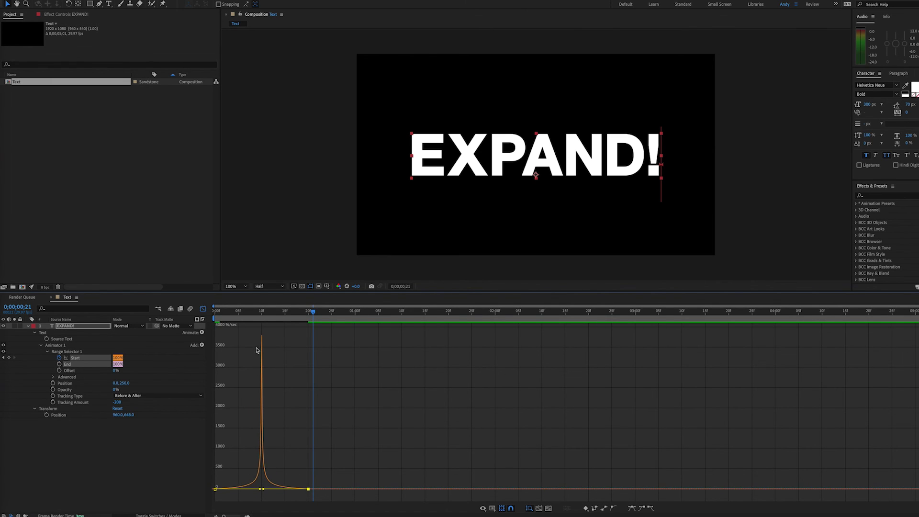
mouse_move(270, 486)
key("Home")
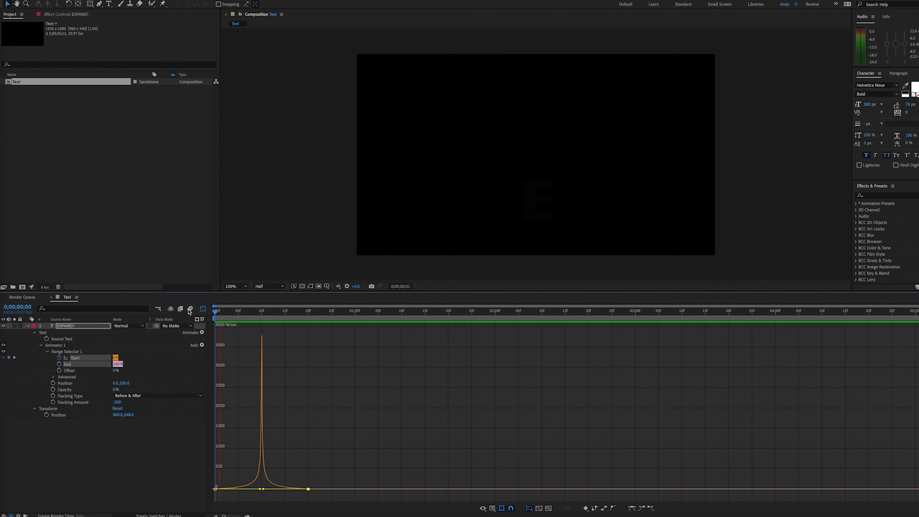
key("space")
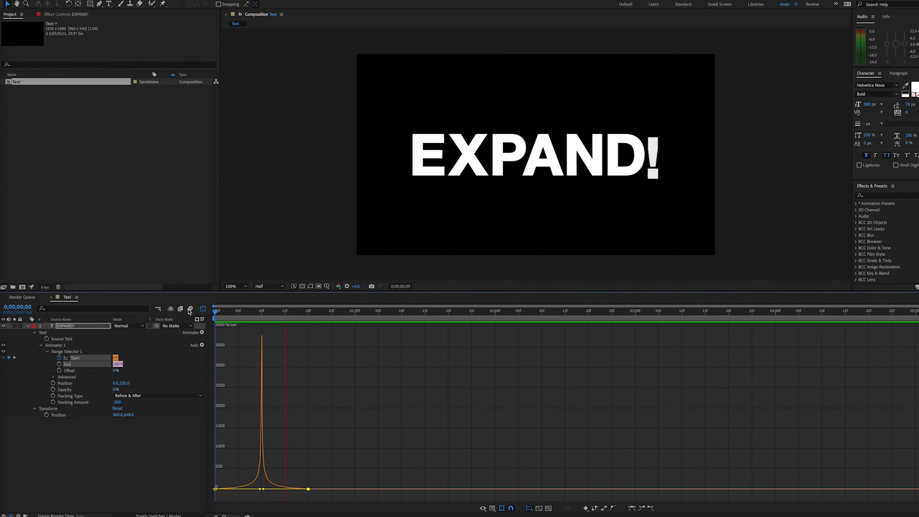
key("space")
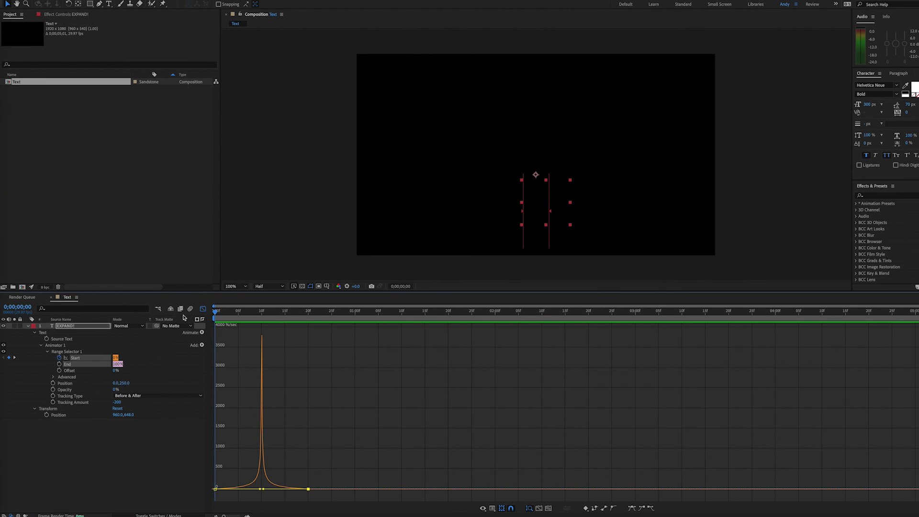
key("space")
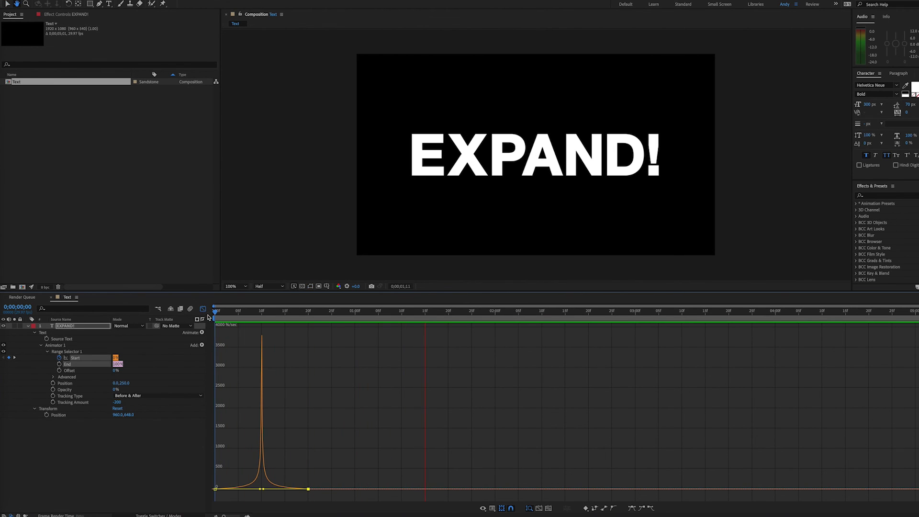
key("space")
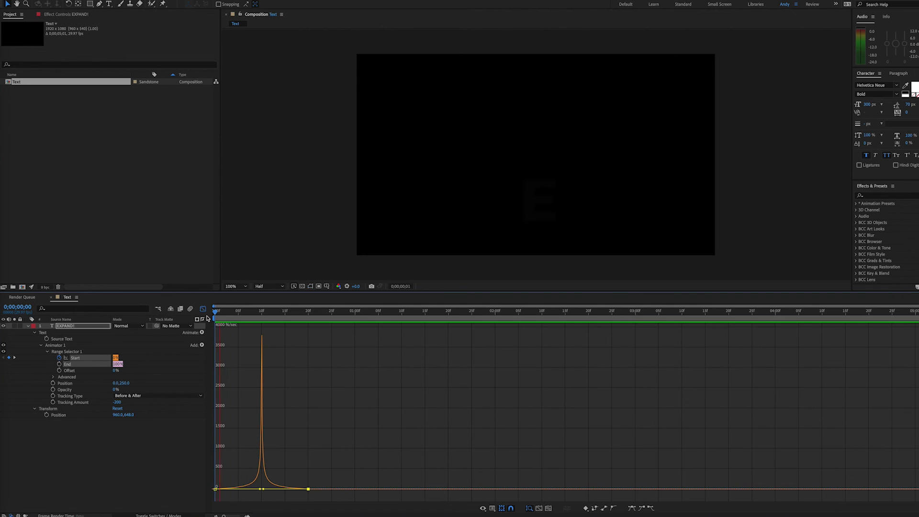
key("space")
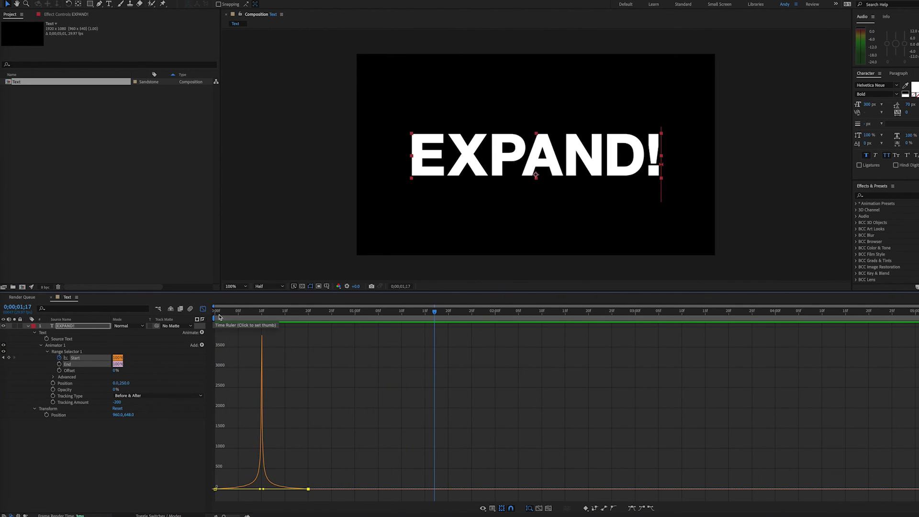
key("space")
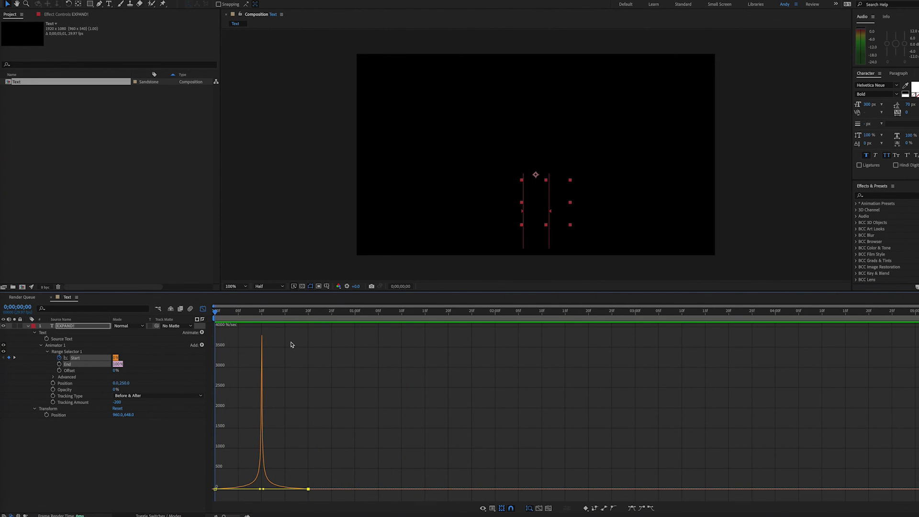
key("space")
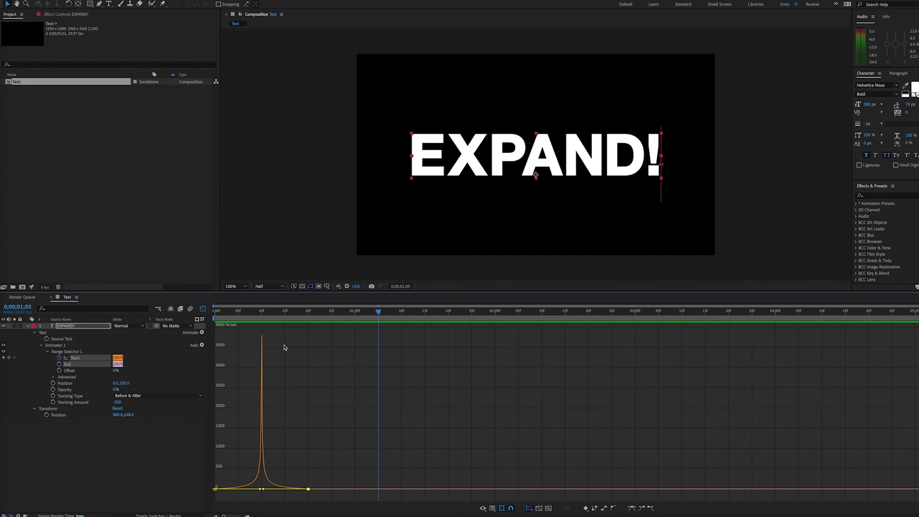